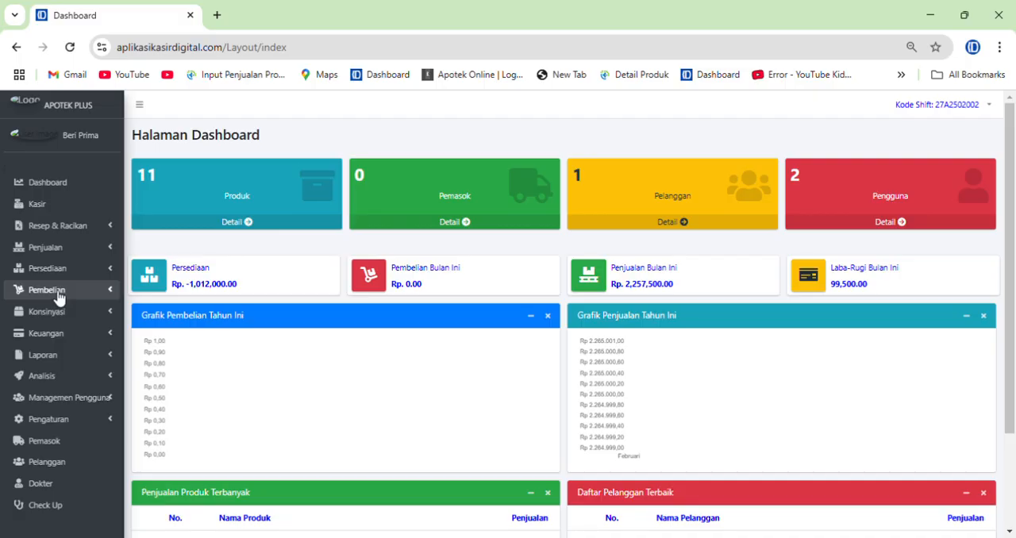
Open the purchase invoice list (Faktur Pembelian) and start a new goods receipt entry
left_click(48, 290)
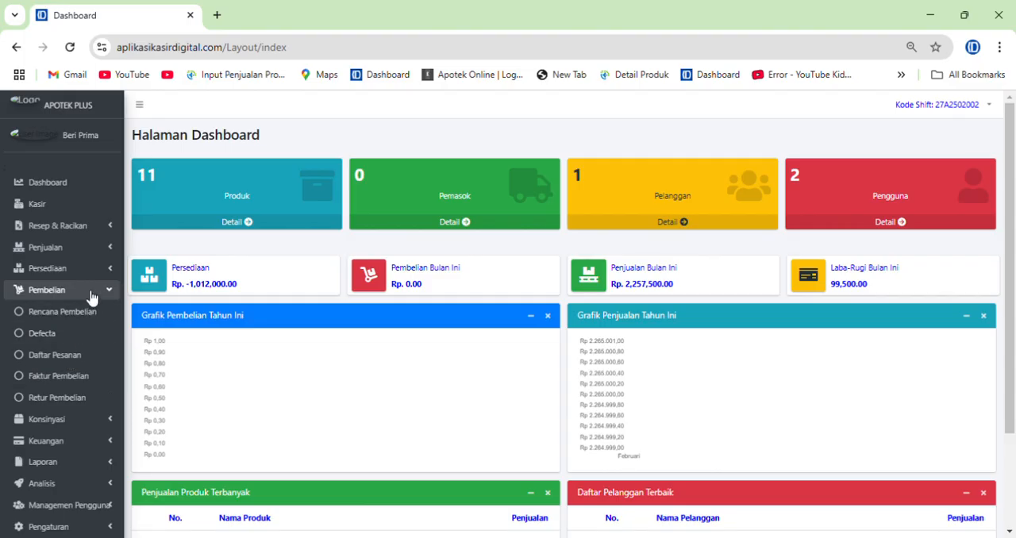
left_click(78, 386)
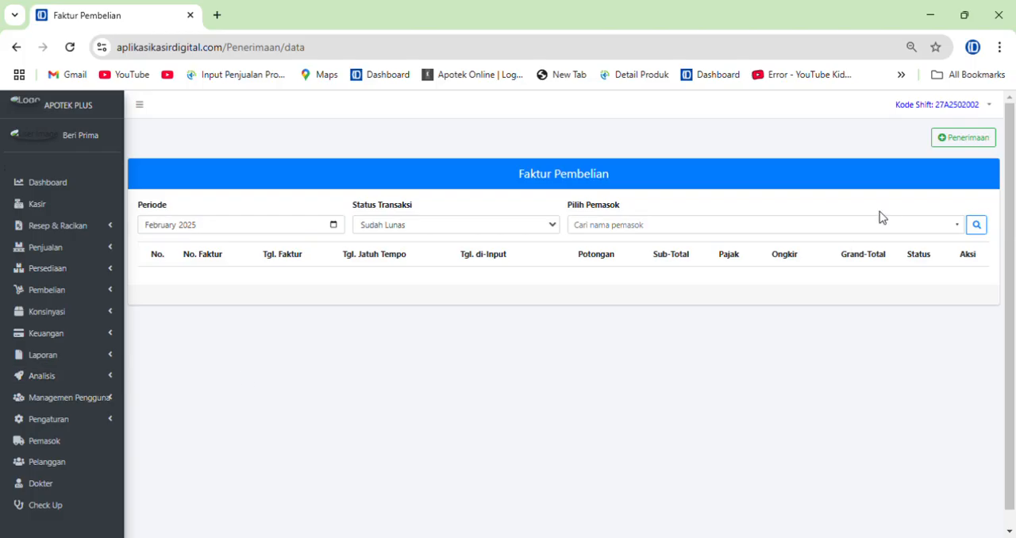
left_click(966, 146)
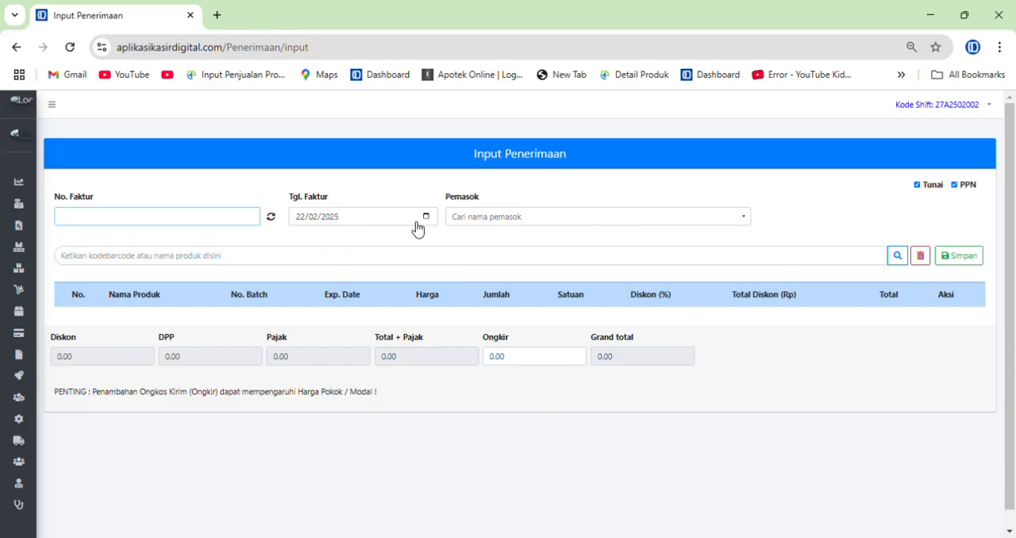
Generate an automatic invoice number for the receipt and choose Sapta Sari Tama as the supplier
left_click(274, 222)
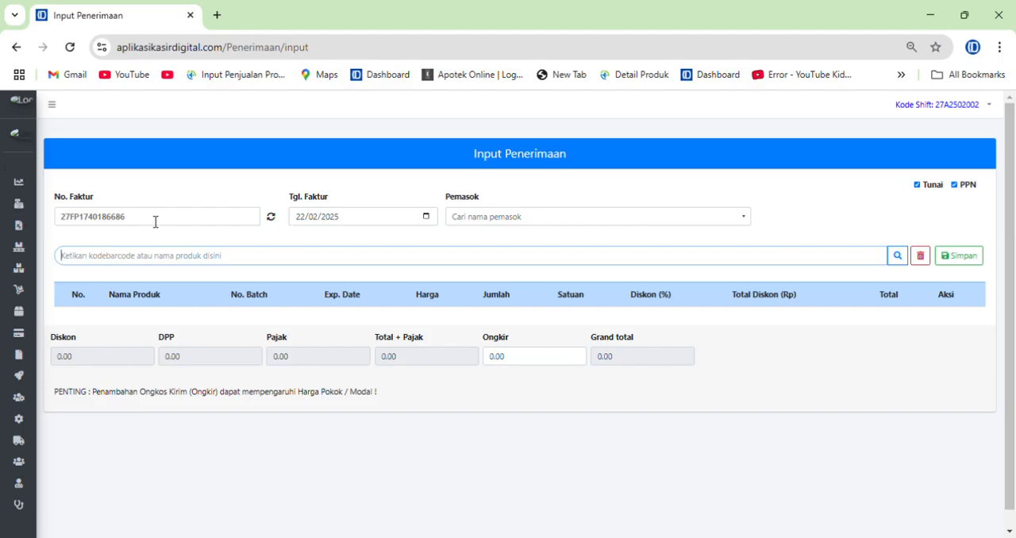
left_click_drag(146, 223, 56, 225)
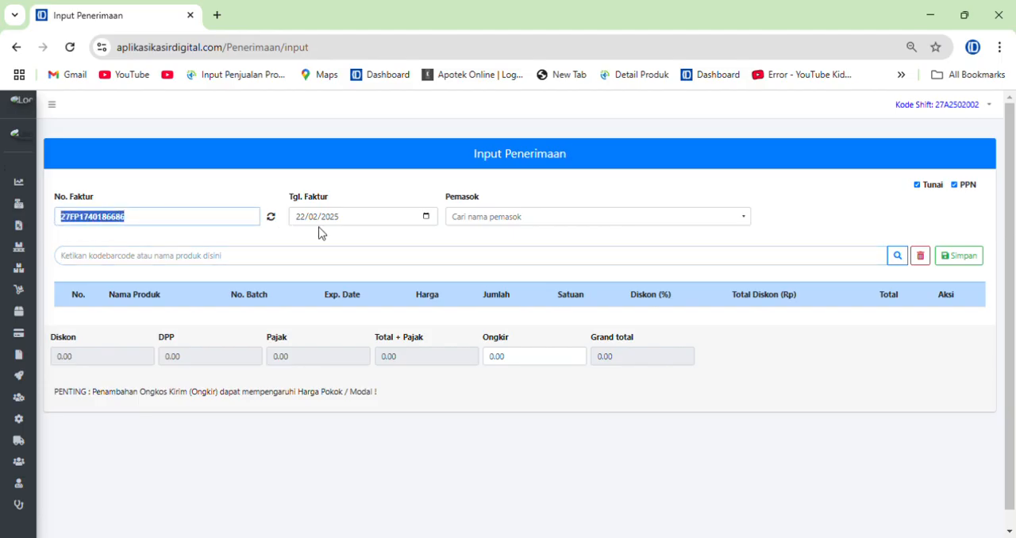
left_click(438, 261)
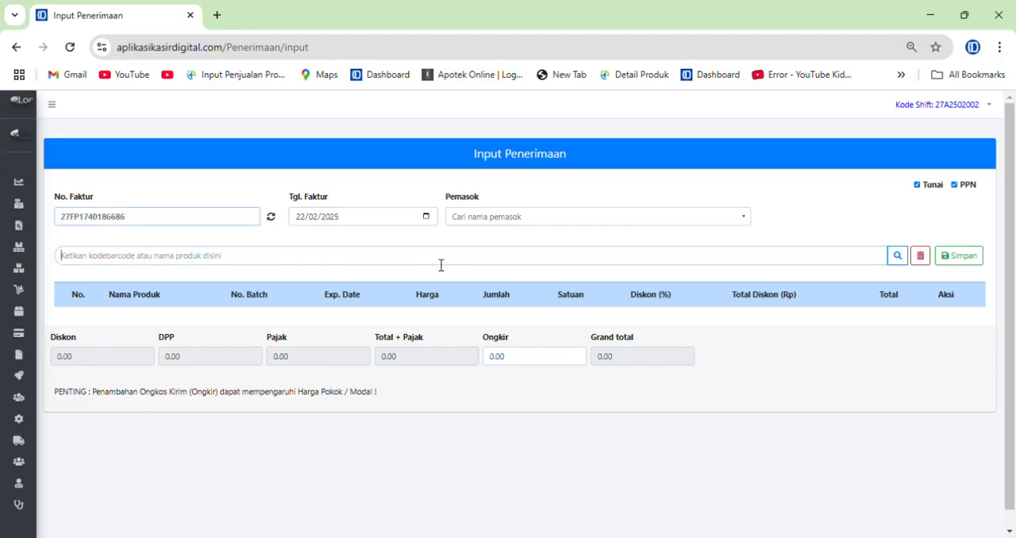
left_click(523, 224)
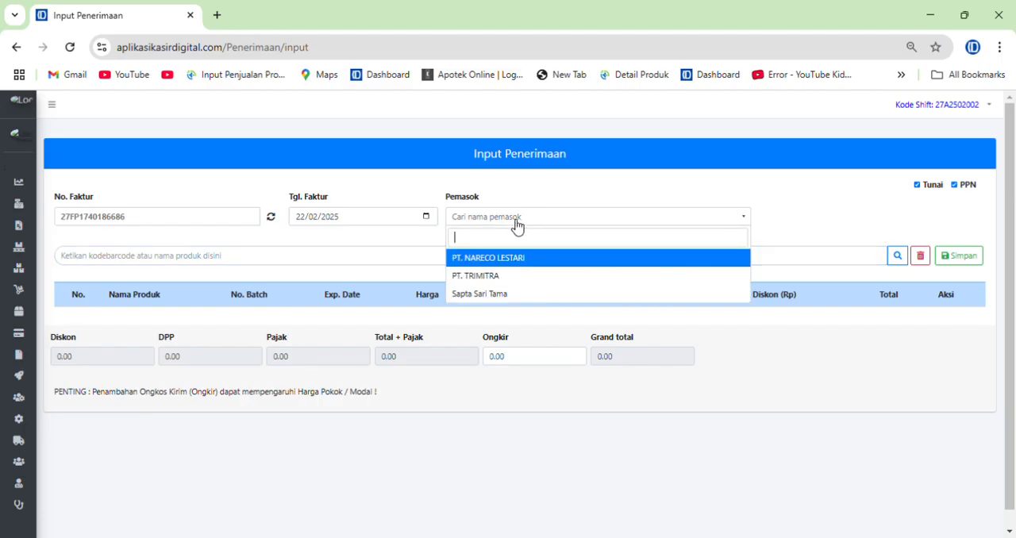
left_click(500, 299)
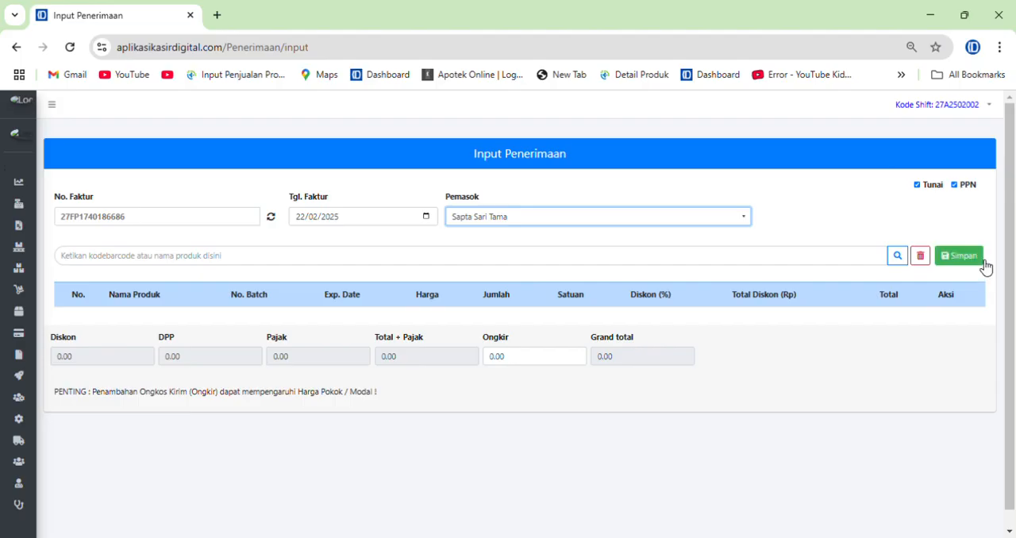
Make the receipt a credit purchase by disabling Tunai, and disable the PPN option as well
left_click(916, 185)
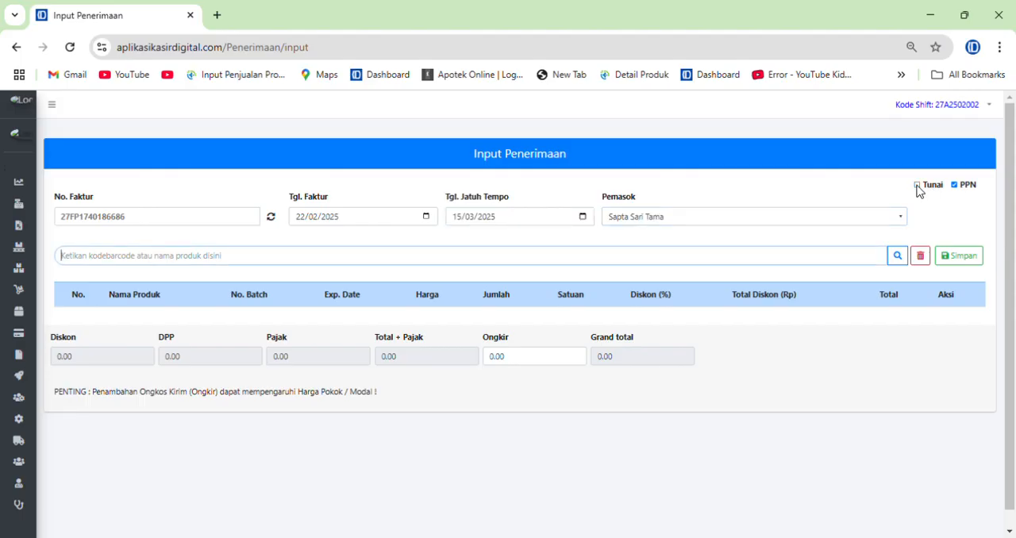
left_click(917, 185)
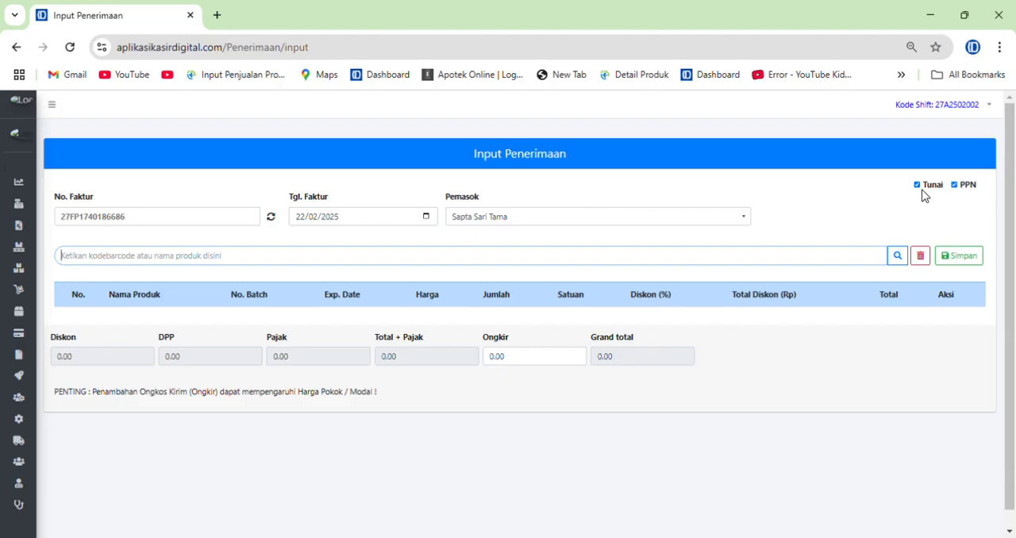
left_click(918, 186)
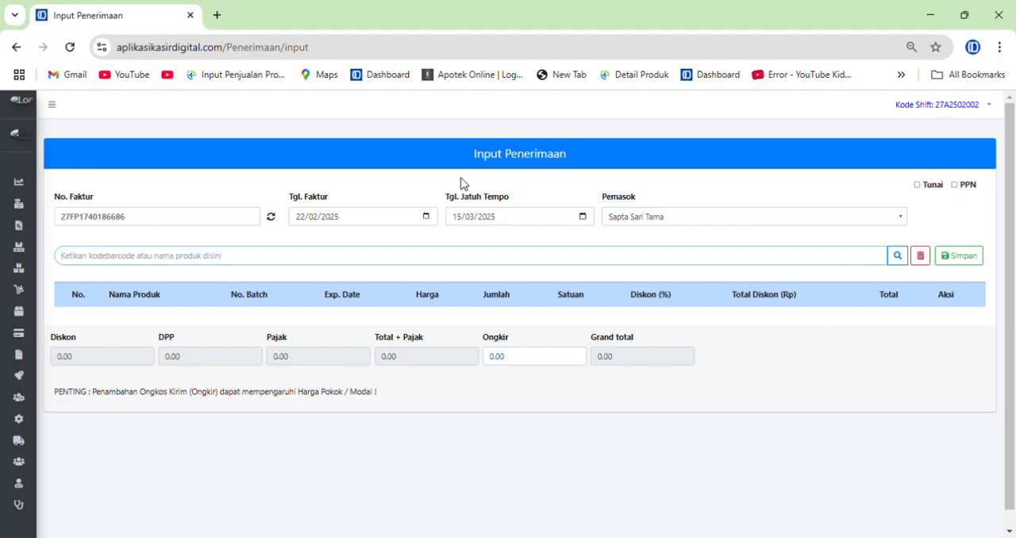
left_click(957, 188)
Add ANDALAN FE PIL to the receipt and set its unit to Box
type("andalan")
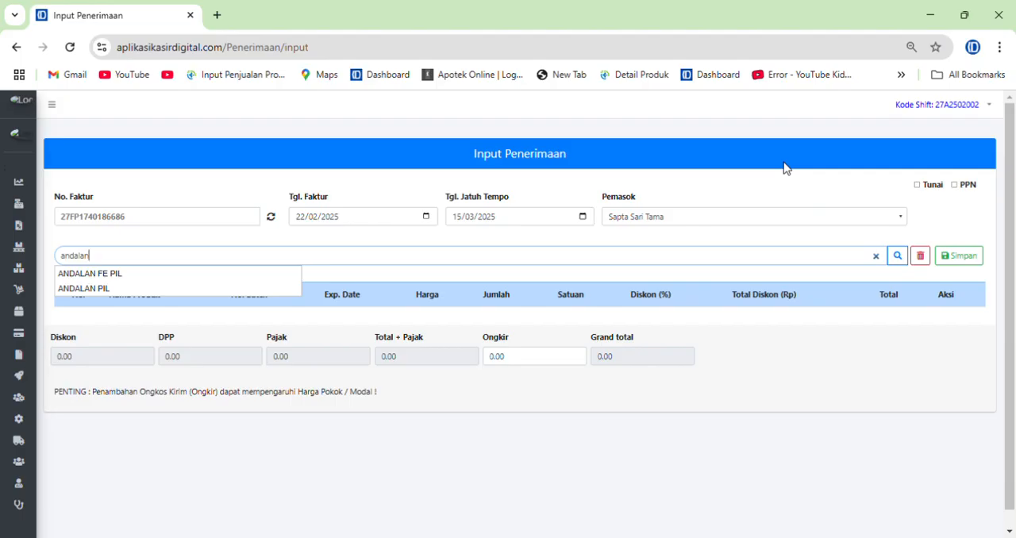
key("Down")
key("Return")
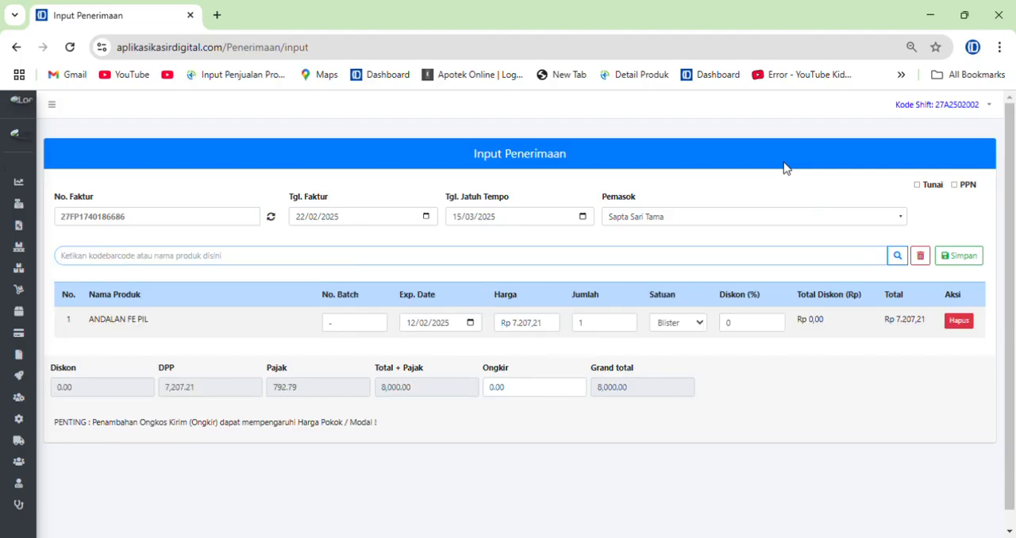
left_click(673, 321)
left_click(666, 375)
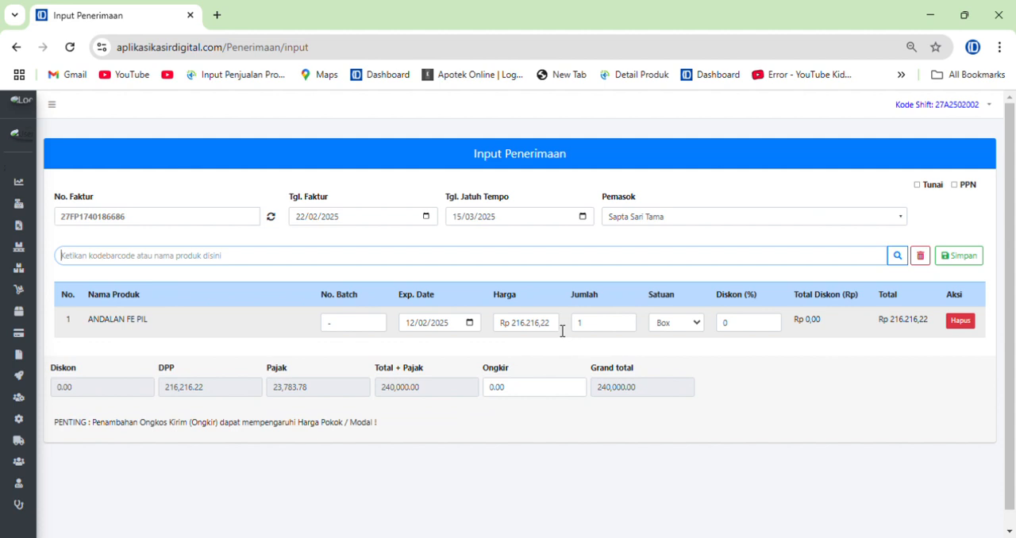
left_click_drag(556, 323, 470, 338)
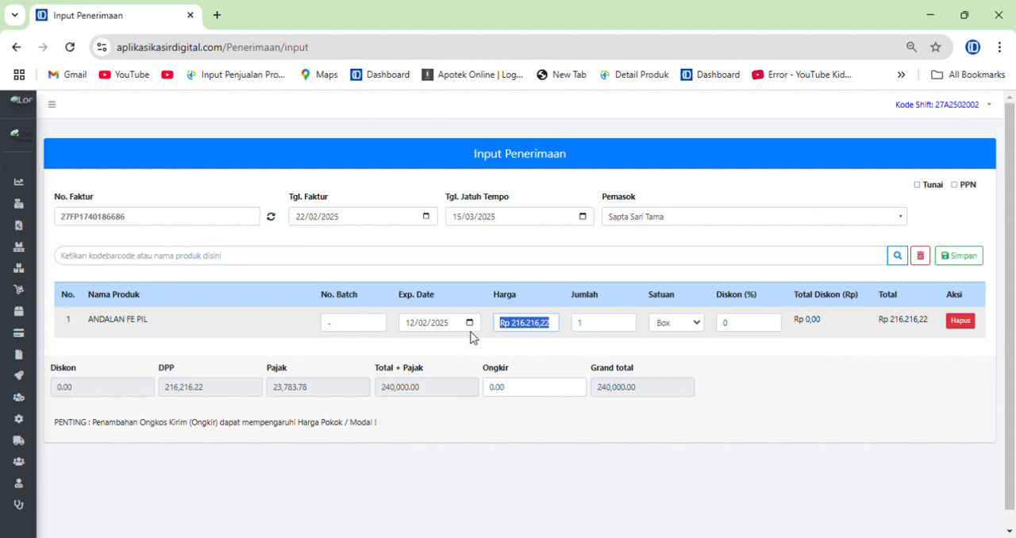
Enable PPN and add a second ANDALAN FE PIL line in Box units to compare its price
left_click(966, 187)
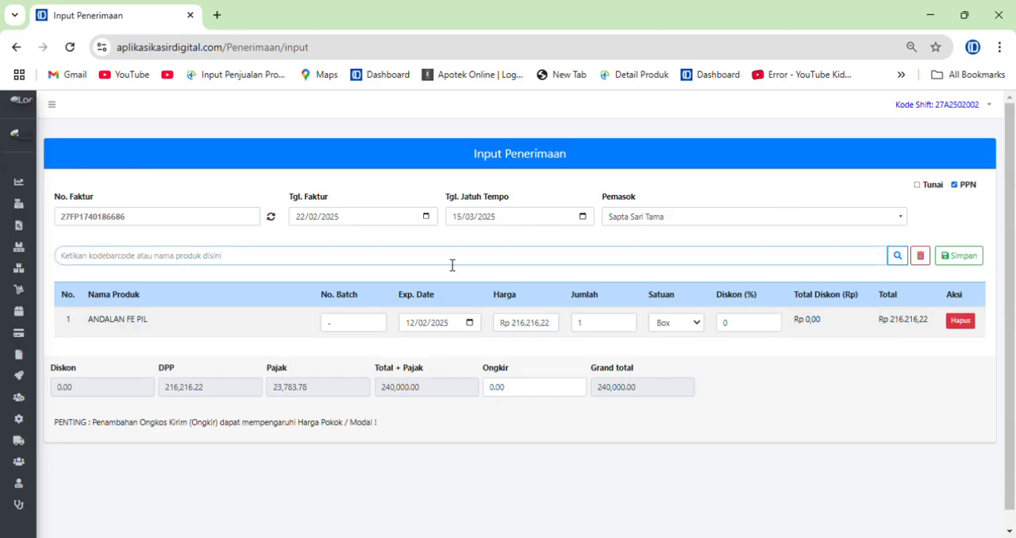
type("andalan")
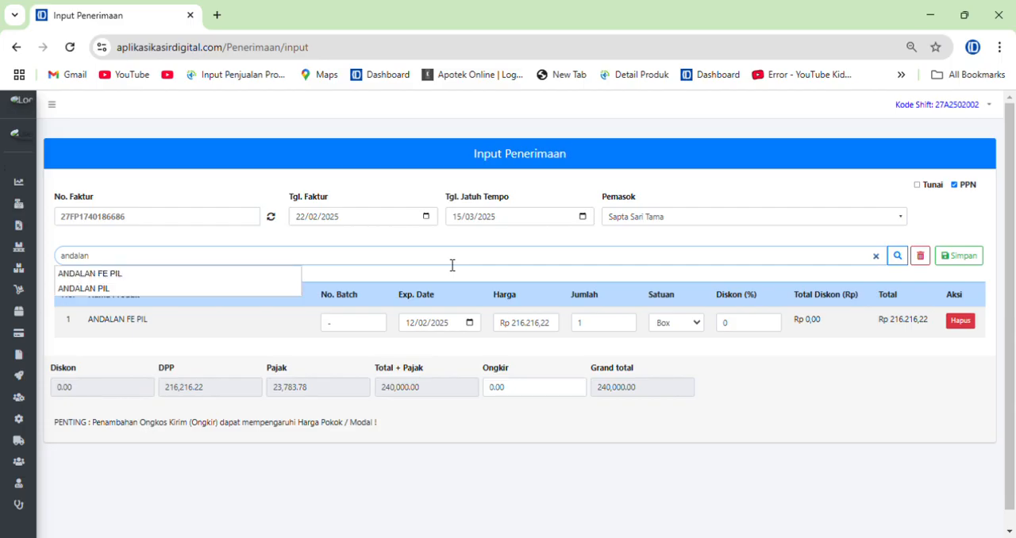
key("Down")
key("Return")
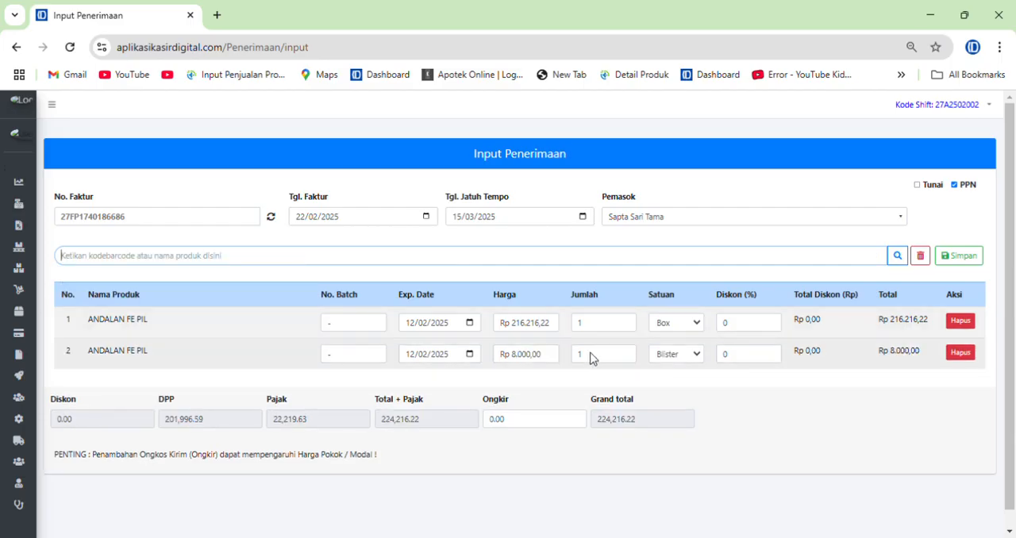
left_click(685, 357)
left_click(669, 411)
left_click_drag(550, 354, 478, 358)
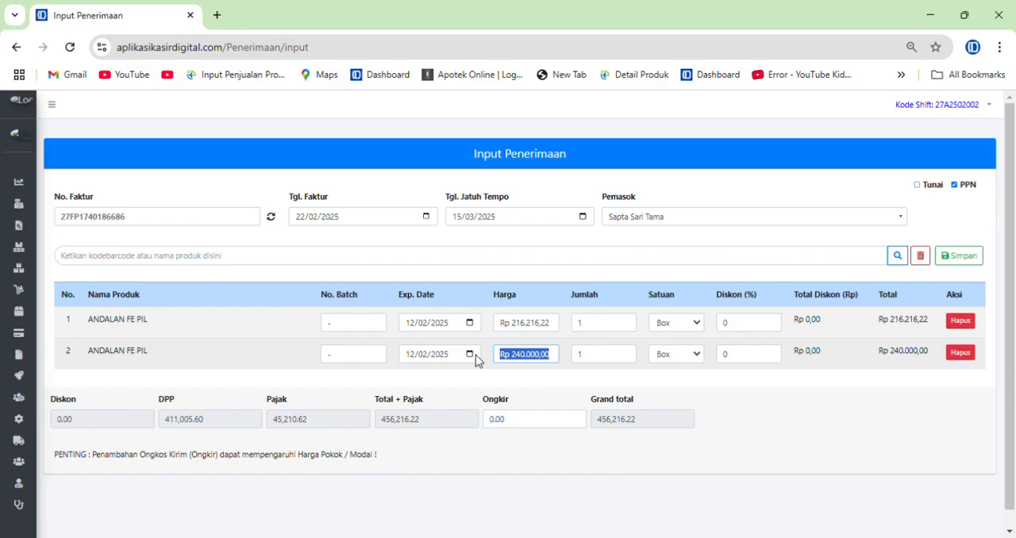
Delete the second ANDALAN FE PIL line and disable the PPN option again
left_click(961, 353)
left_click(968, 187)
left_click(754, 252)
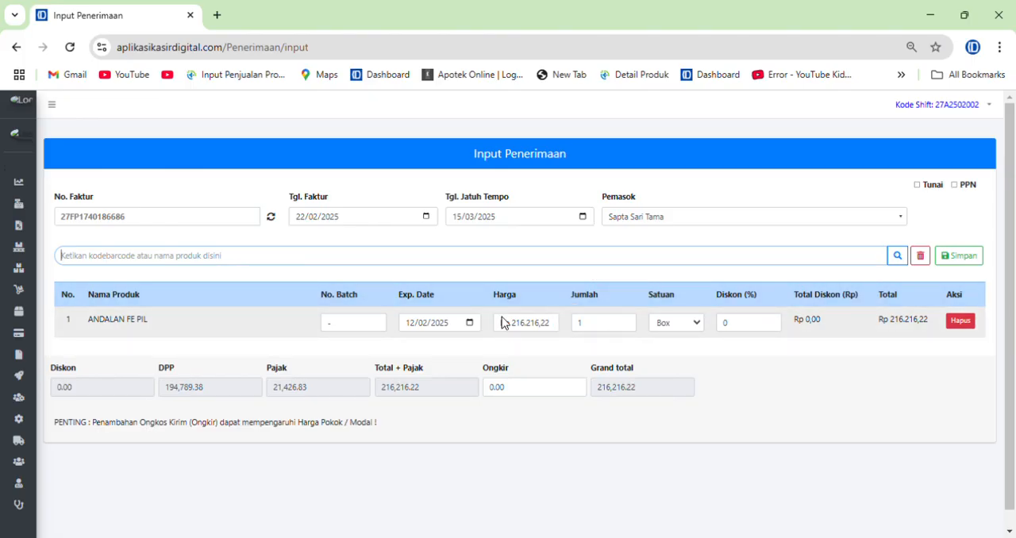
Give the ANDALAN FE PIL line batch number DHGR546 and expiry date 07/07/2027
left_click(352, 322)
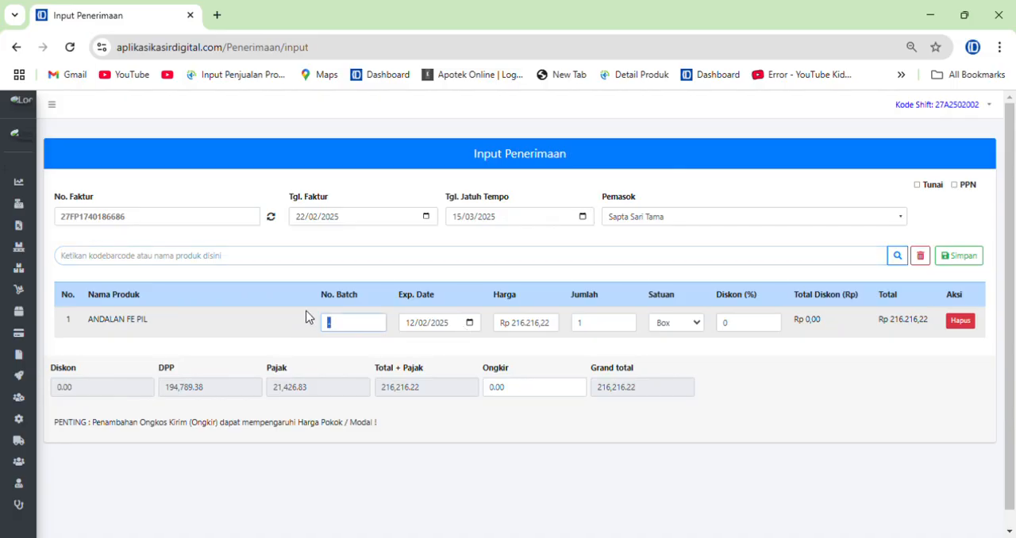
type("DHGR546")
left_click(471, 324)
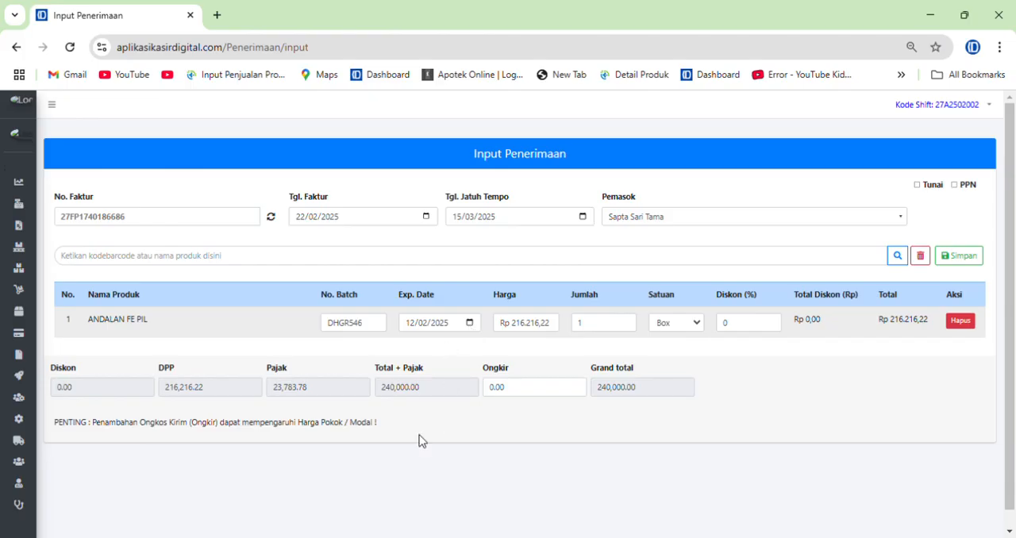
left_click(458, 388)
left_click(454, 388)
Set the ANDALAN FE PIL price to Rp 220.000 and its quantity to 5
left_click_drag(500, 328, 623, 325)
type("220000")
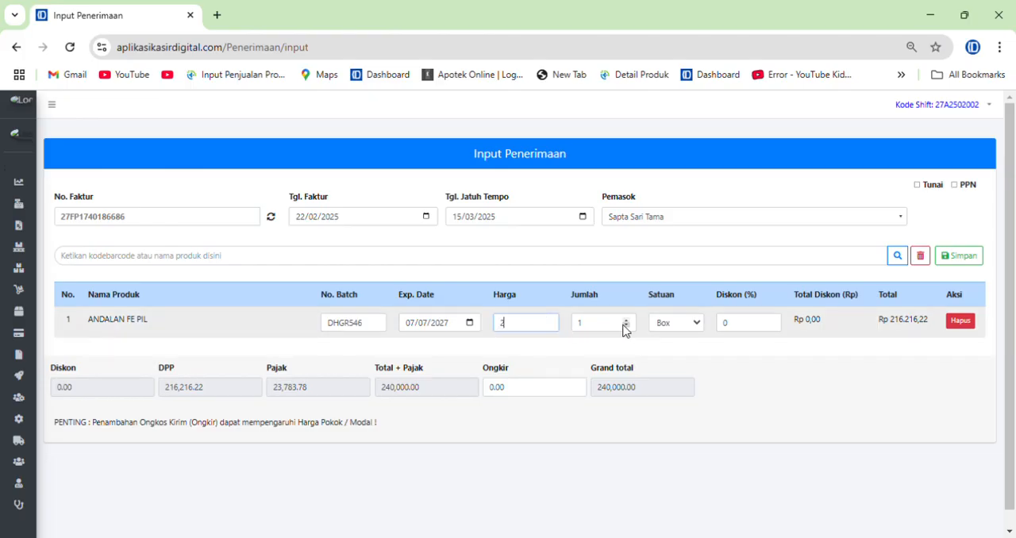
key("Return")
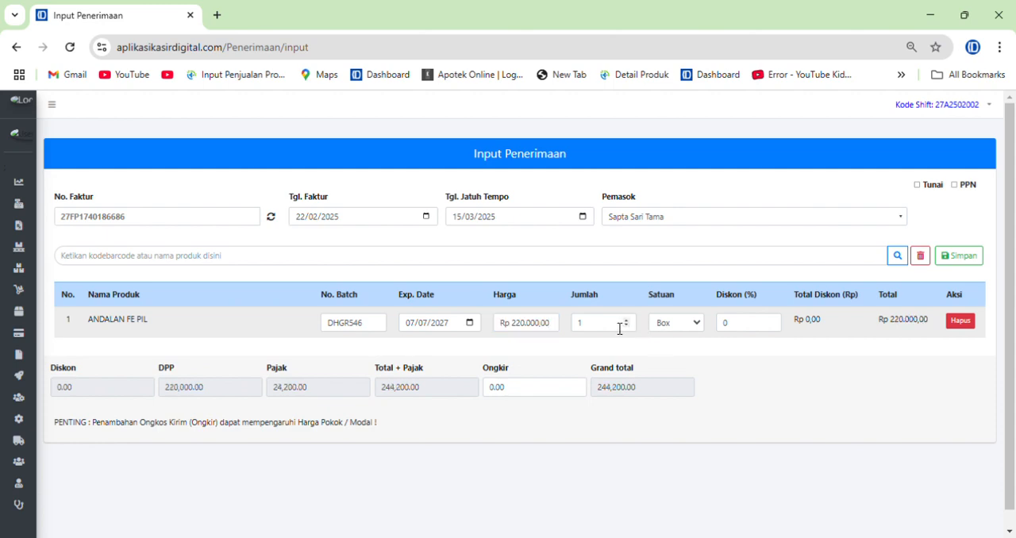
left_click(626, 322)
left_click(626, 322)
left_click(626, 322)
left_click(626, 321)
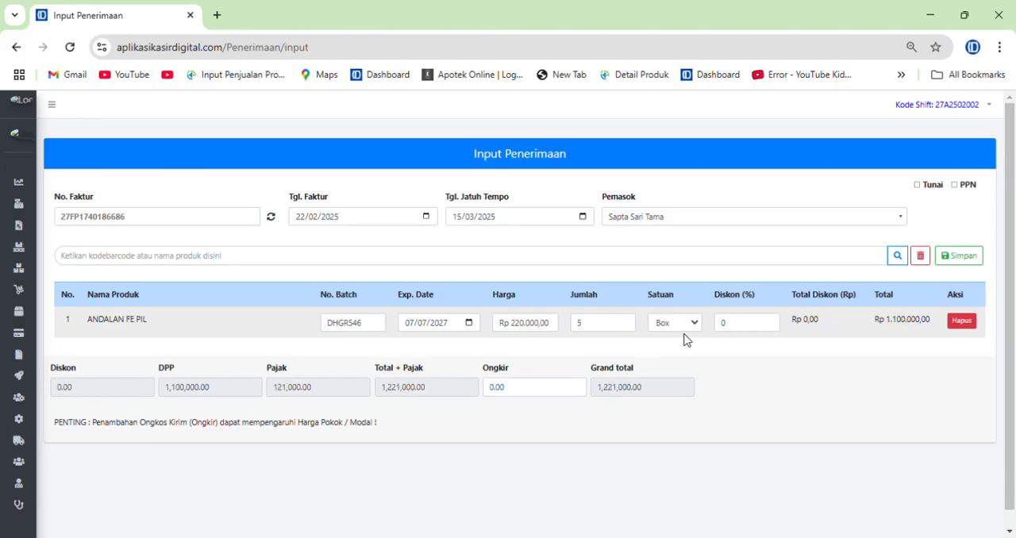
Set the ANDALAN FE PIL discount to 5%
left_click(738, 327)
double_click(738, 327)
key("Tab")
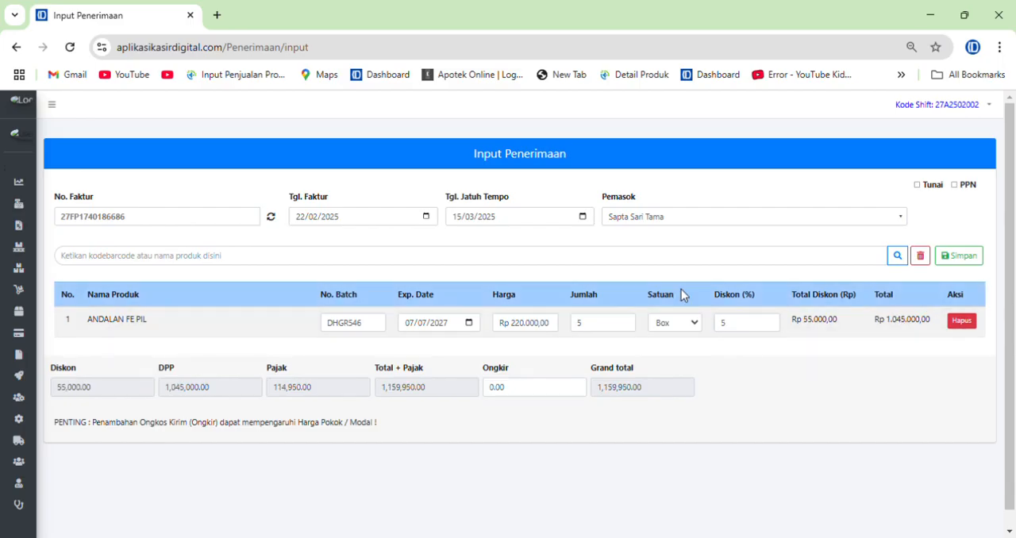
Add ANDALAN PIL as the second product on the receipt and set its unit to Box
type("andalan")
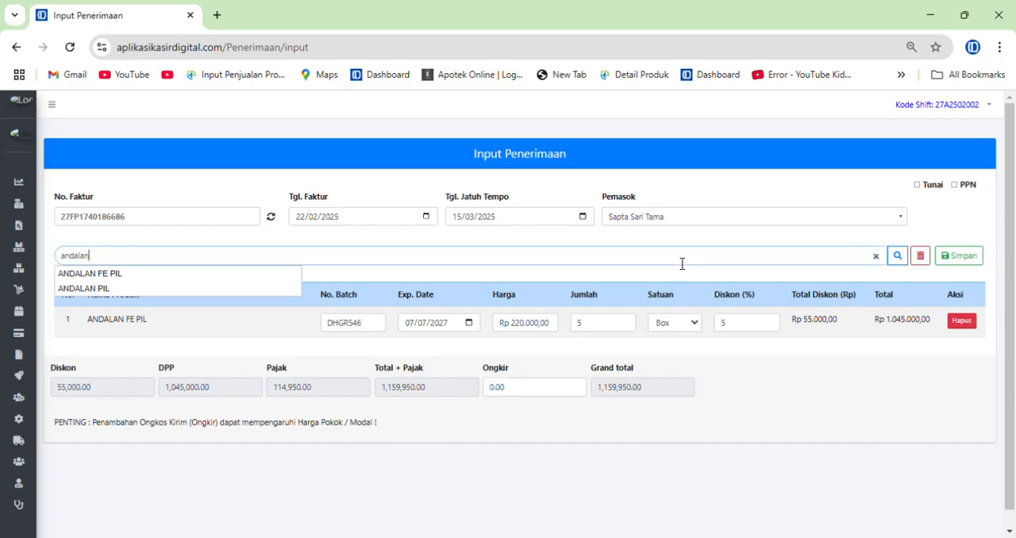
key("Down")
key("Down")
key("Return")
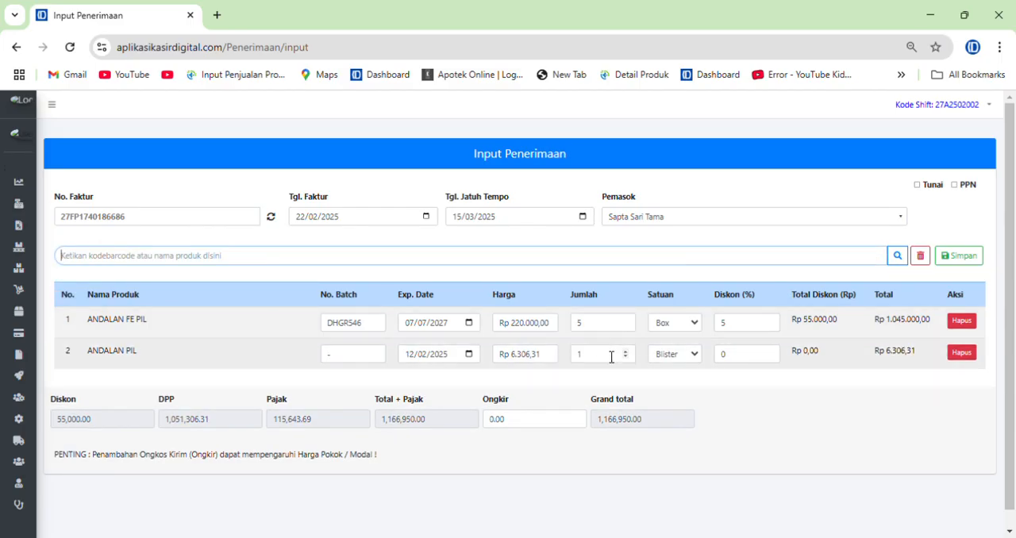
left_click(674, 354)
left_click(667, 408)
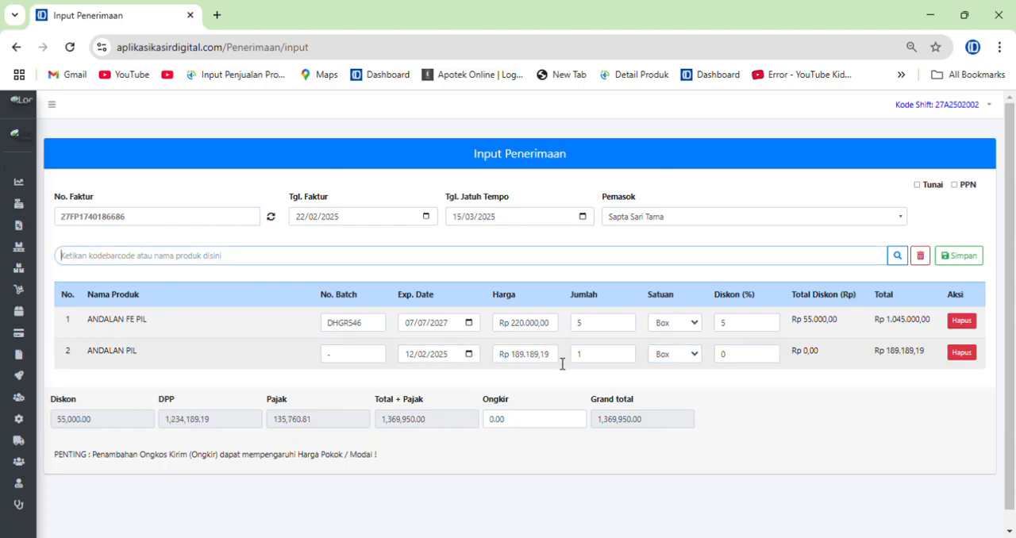
Set the ANDALAN PIL price to Rp 200.000 and its discount to 5%
left_click_drag(555, 356, 485, 357)
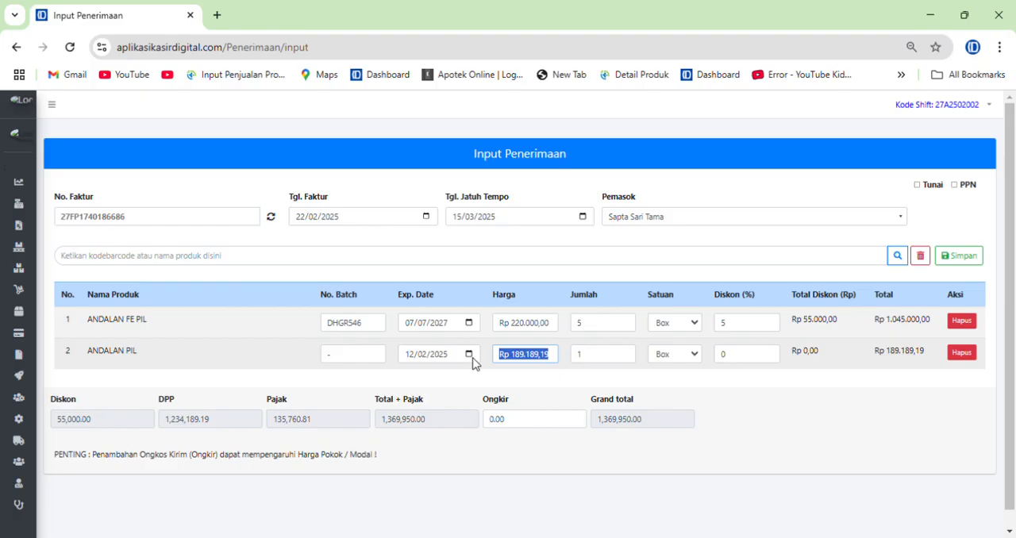
type("200000")
left_click(474, 363)
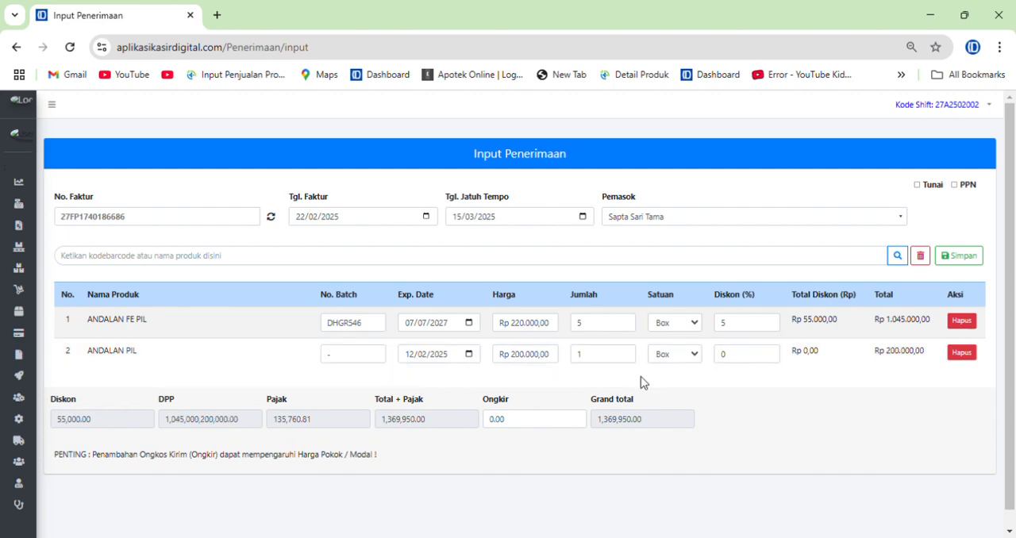
left_click(724, 359)
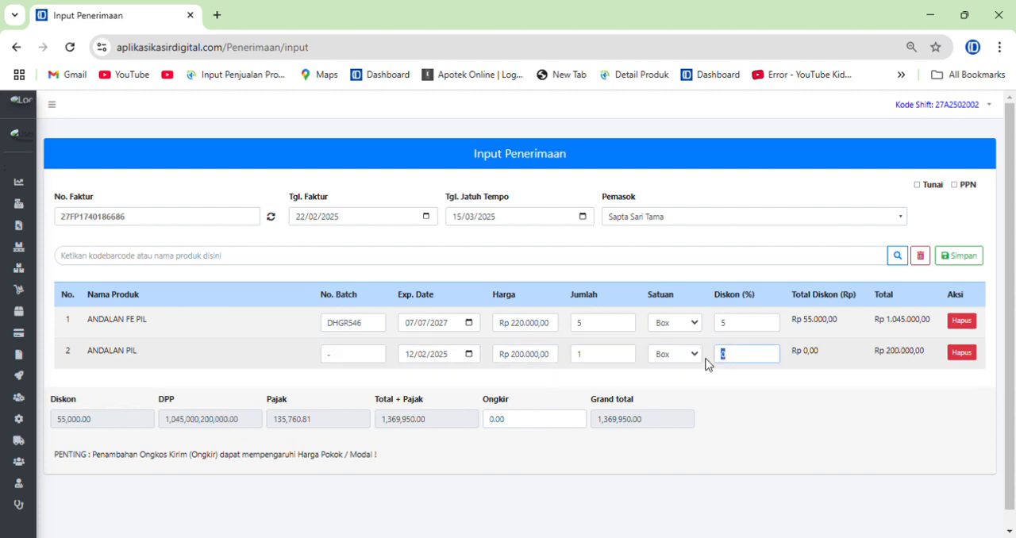
type("5")
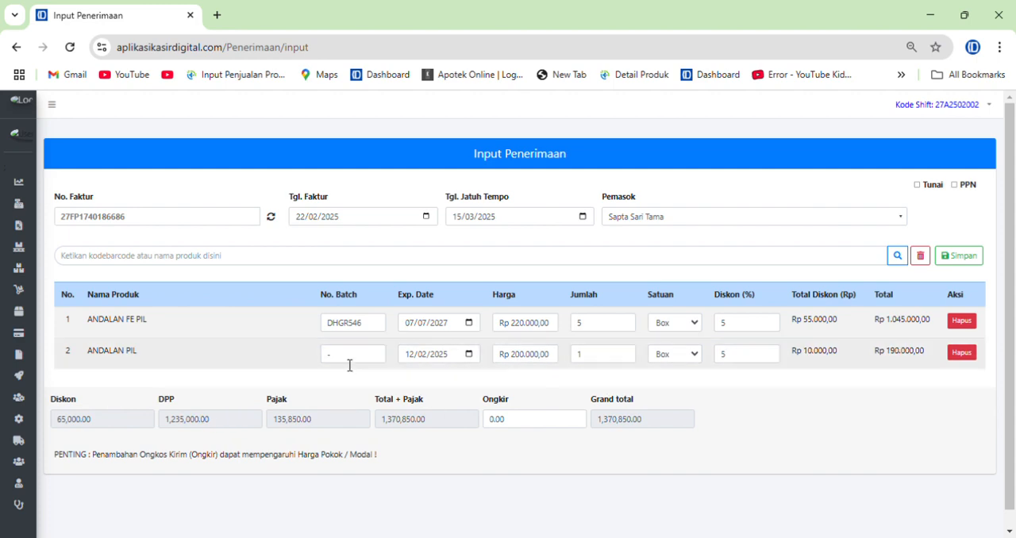
Enter batch number HDYR645 for ANDALAN PIL and raise its quantity to 5
left_click(347, 359)
type("HDYR6453")
key("BackSpace")
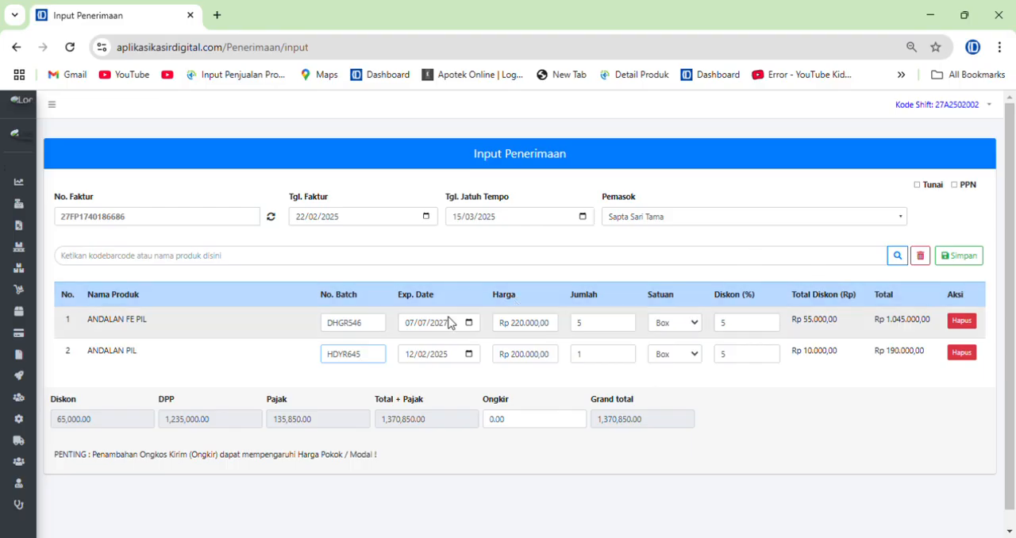
left_click(625, 351)
left_click(625, 350)
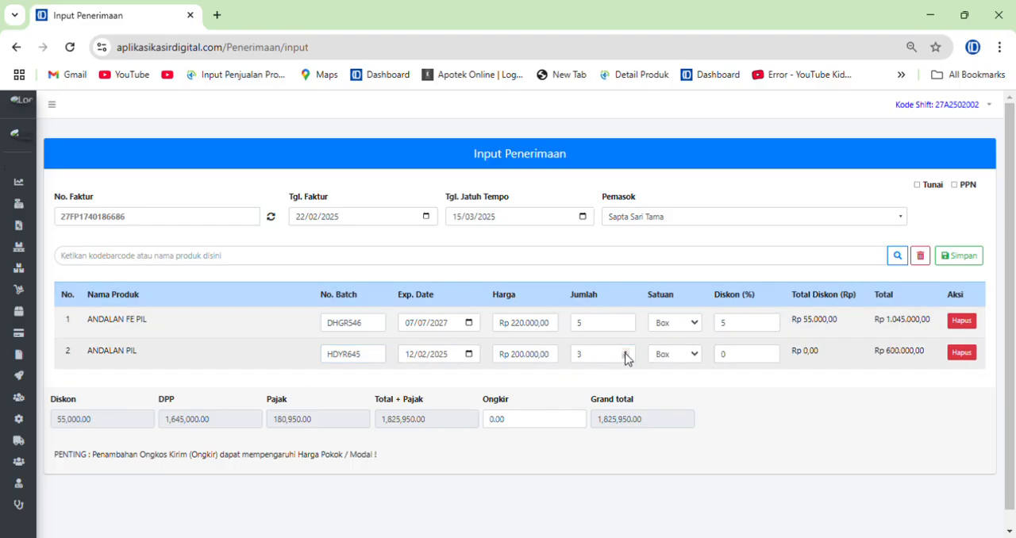
left_click(625, 351)
left_click(626, 350)
Re-enter the 5% discount for the ANDALAN PIL line
key("Tab")
key("Tab")
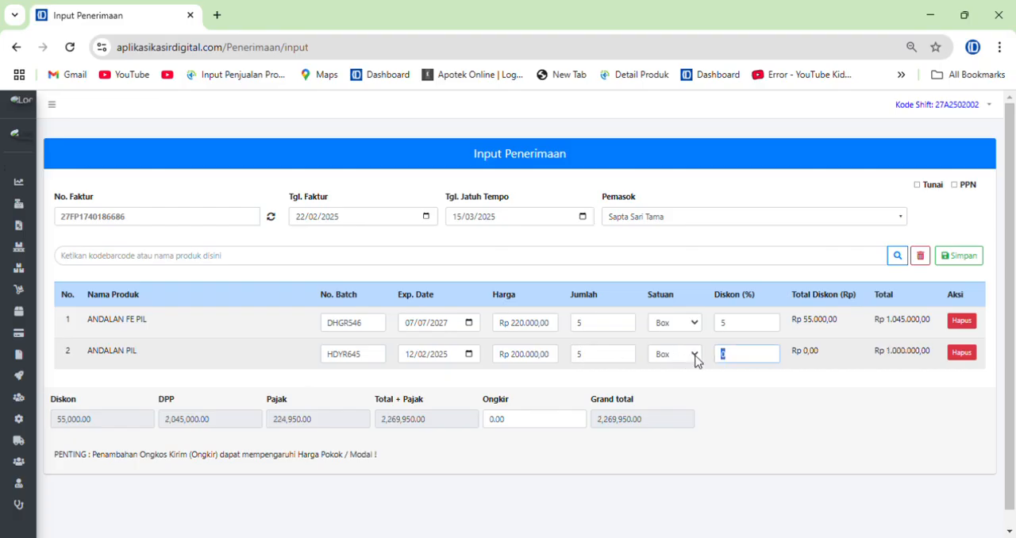
type("5")
key("Tab")
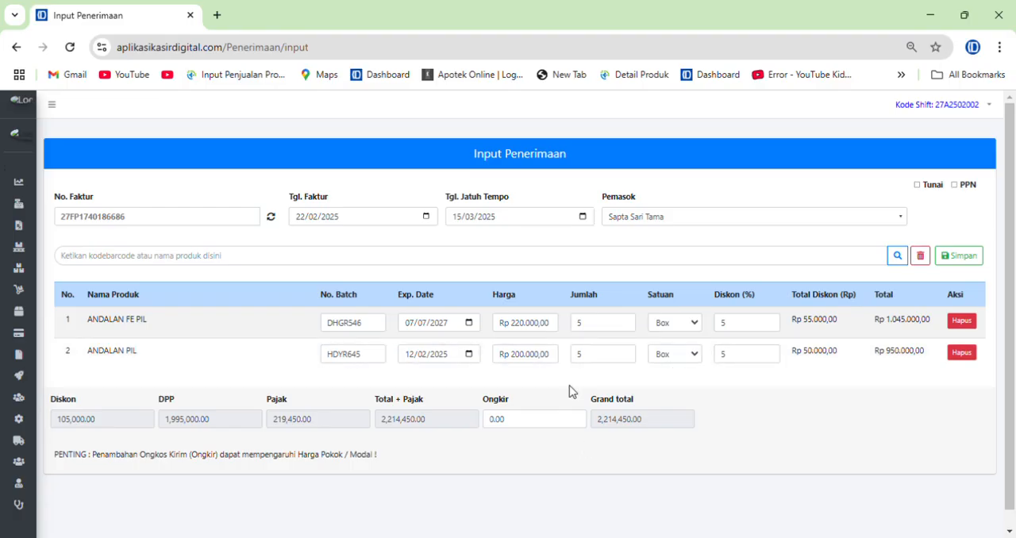
double_click(516, 421)
left_click(539, 428)
left_click_drag(517, 429, 458, 426)
left_click(495, 447)
left_click_drag(520, 429, 470, 427)
left_click(522, 461)
left_click(521, 451)
left_click_drag(515, 432, 447, 434)
left_click(542, 453)
double_click(506, 423)
left_click(516, 422)
left_click_drag(524, 426, 474, 426)
left_click(519, 434)
left_click_drag(517, 426, 463, 426)
left_click(479, 460)
Save the goods receipt as a credit purchase and confirm the save
left_click(964, 264)
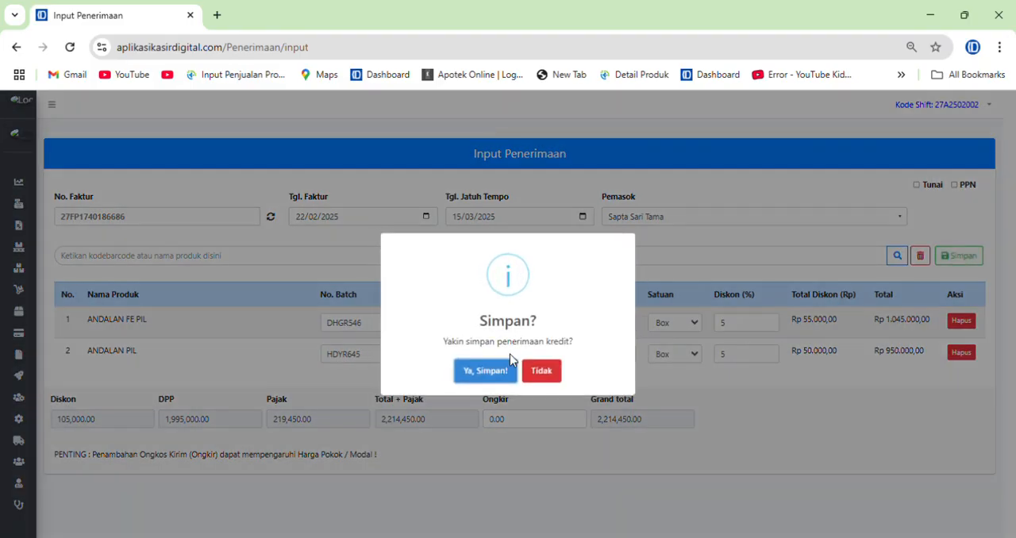
left_click(504, 377)
left_click(499, 377)
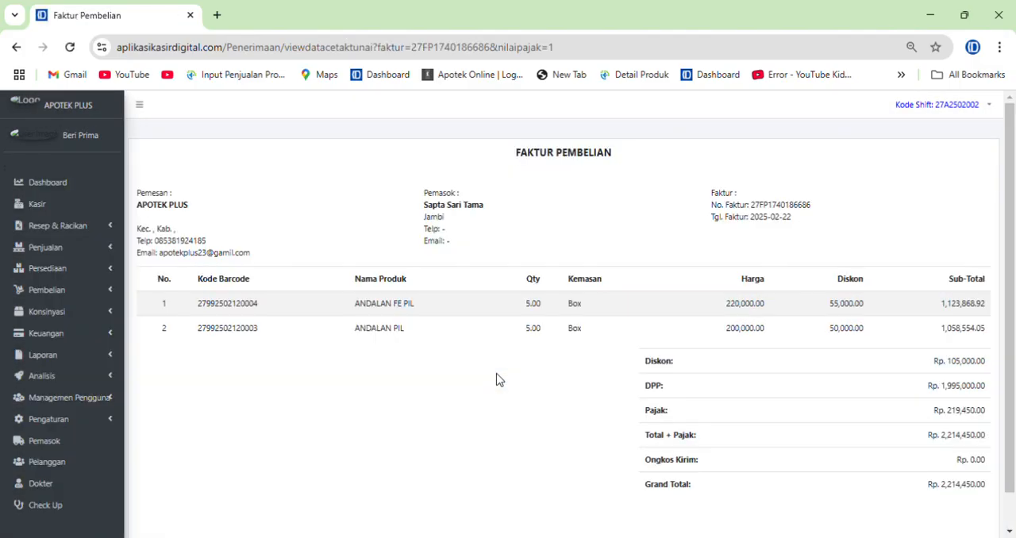